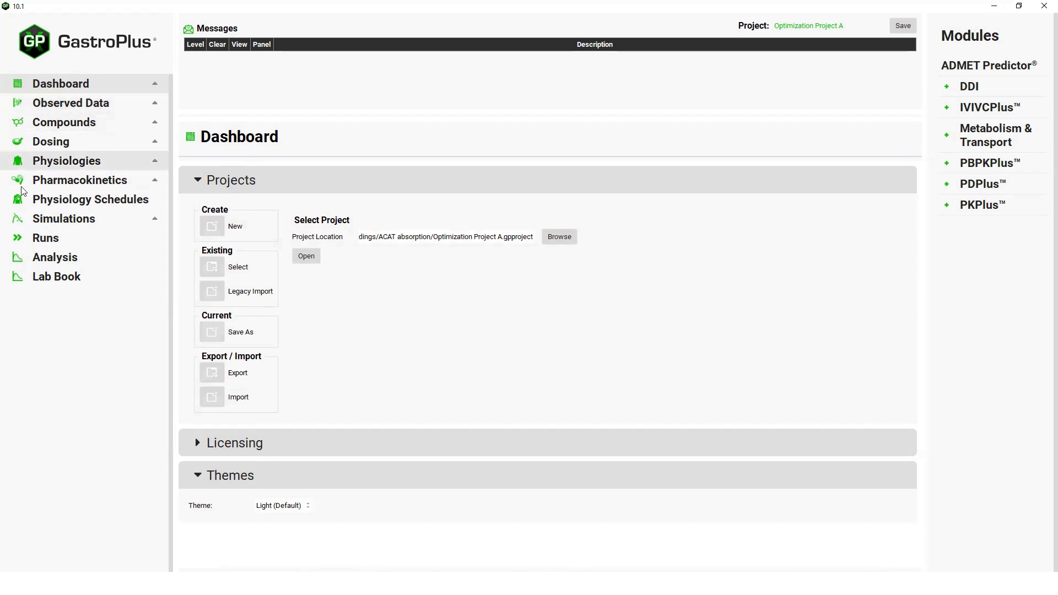
# - Run the TestDrug 100mg PO Tablet simulation and view its Regional Absorption and Absorption & Dissolution plots
pyautogui.click(60, 219)
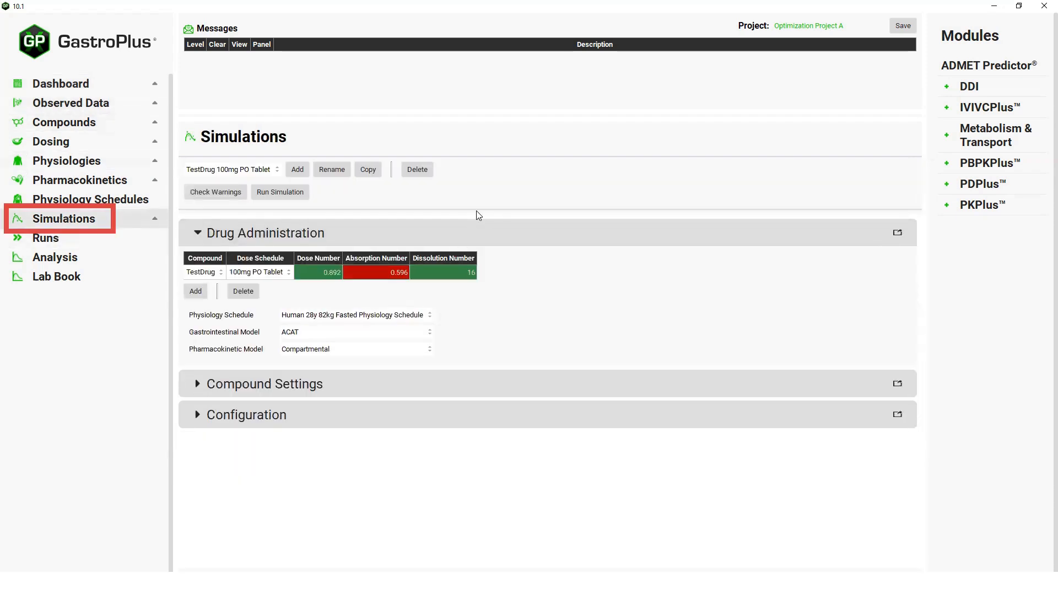
pyautogui.click(298, 196)
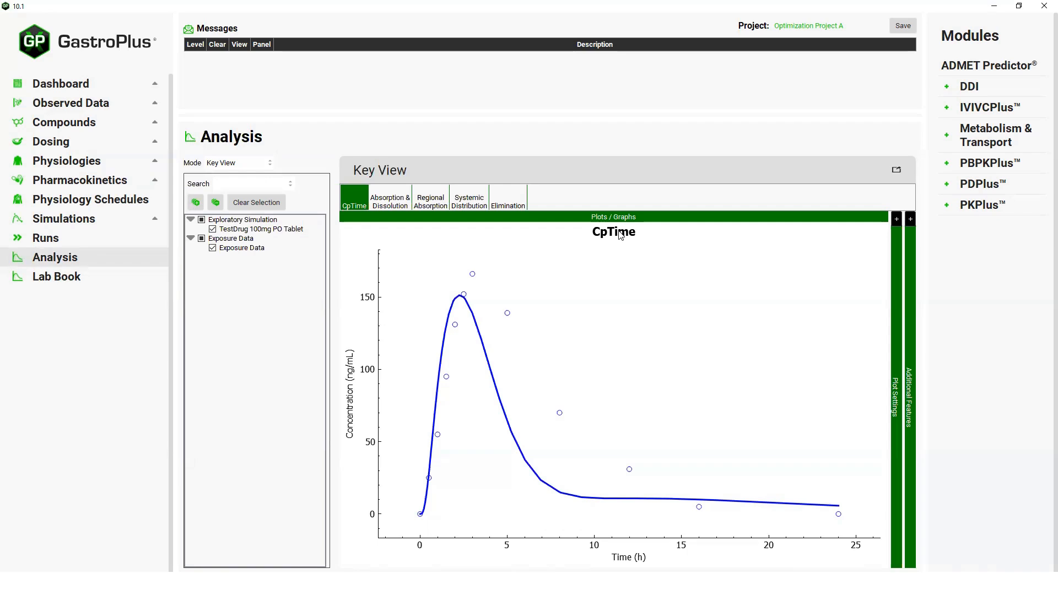
pyautogui.click(431, 205)
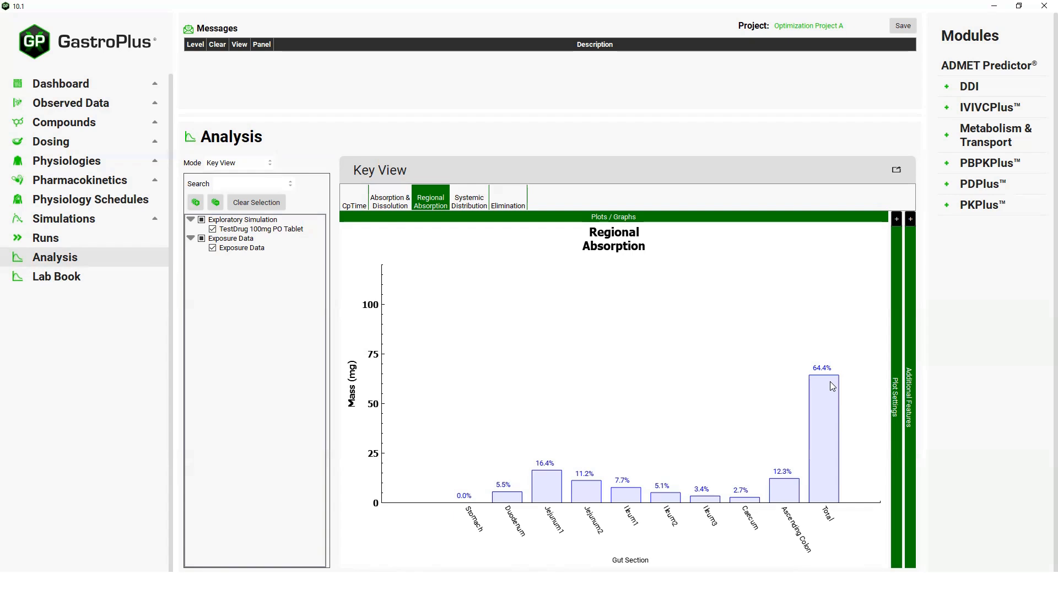
pyautogui.click(395, 202)
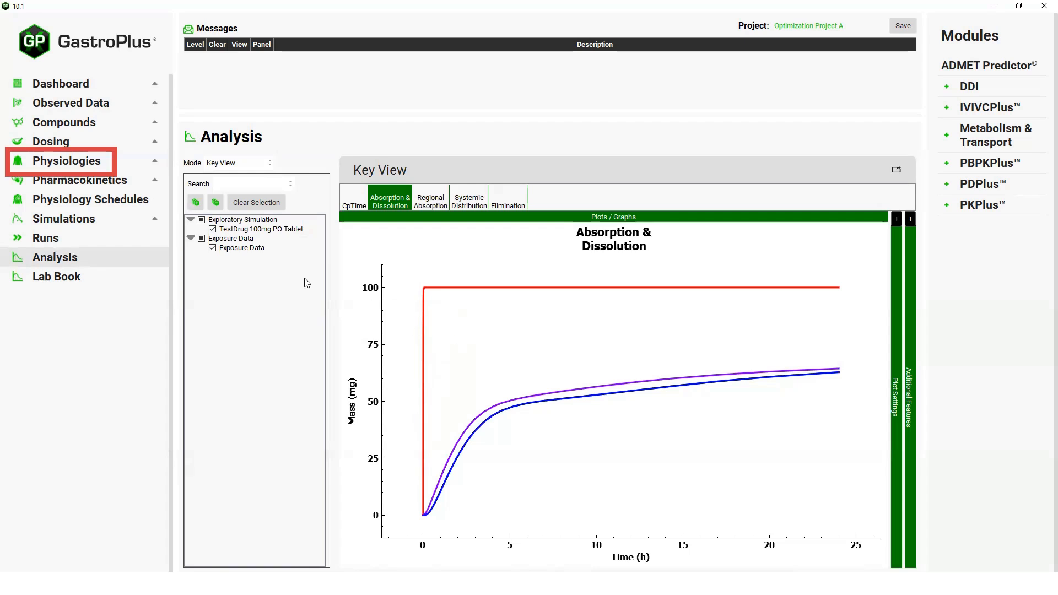
# - Examine the gastrointestinal settings of the Human 28y 82kg Fasted physiology, including the compartment ASF values and the C1–C4 absorption scaling coefficients
pyautogui.click(89, 163)
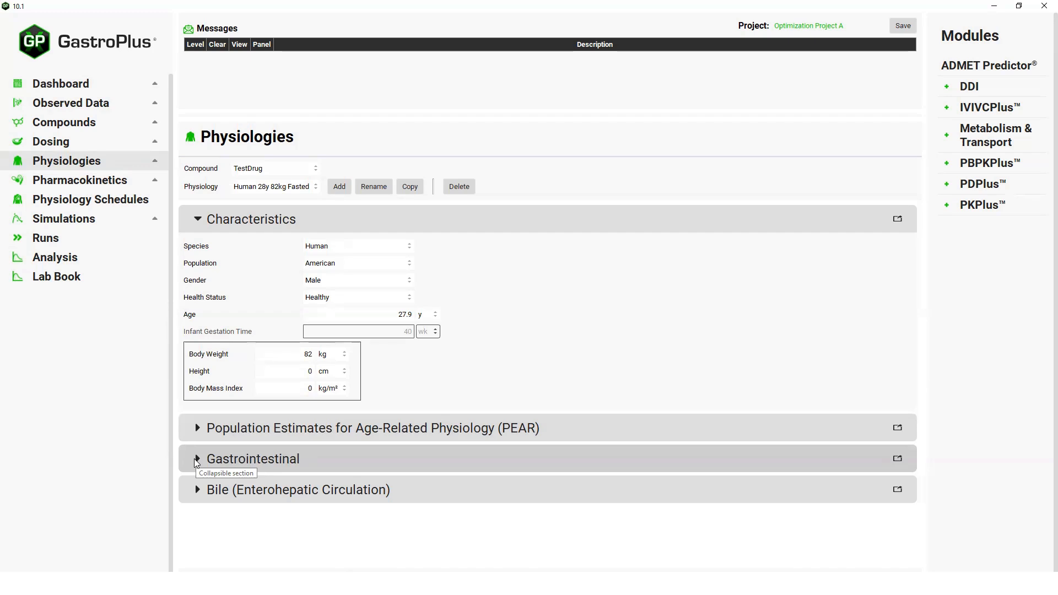
pyautogui.click(197, 460)
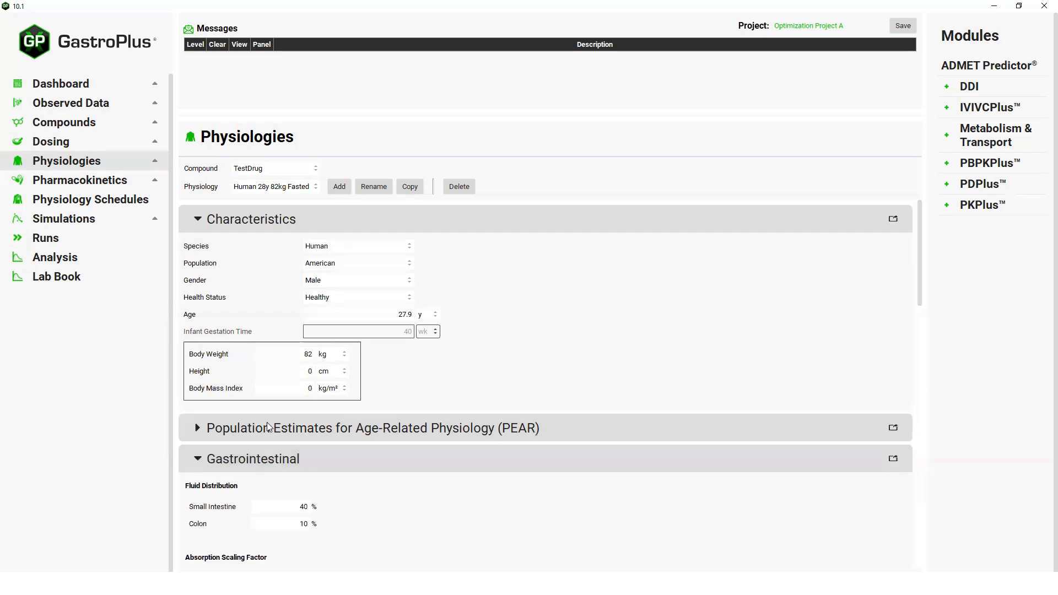
pyautogui.scroll(-5, 596, 363)
pyautogui.scroll(-5, 599, 362)
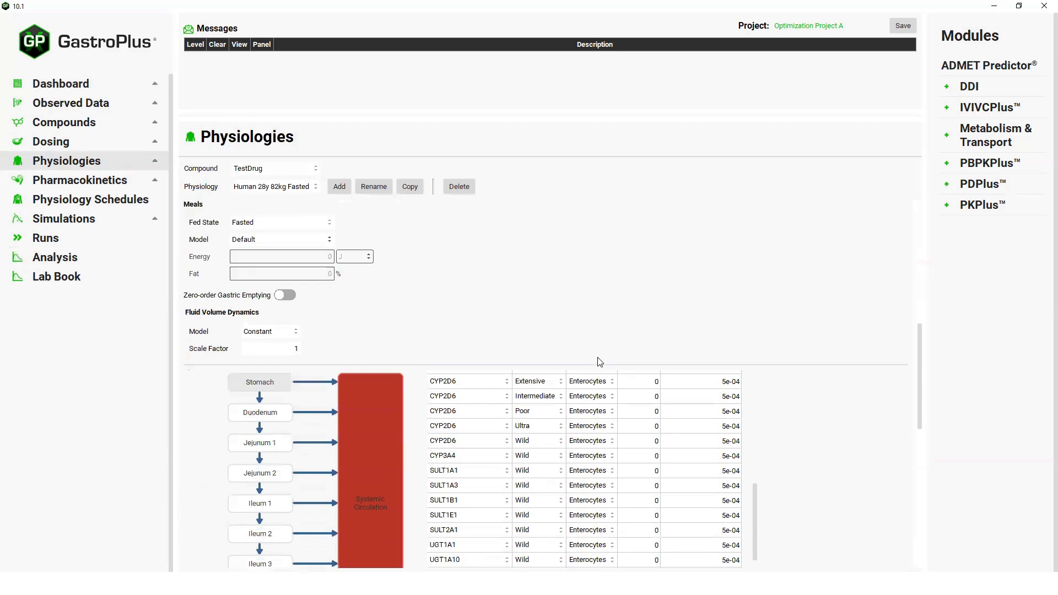
pyautogui.scroll(-4, 919, 422)
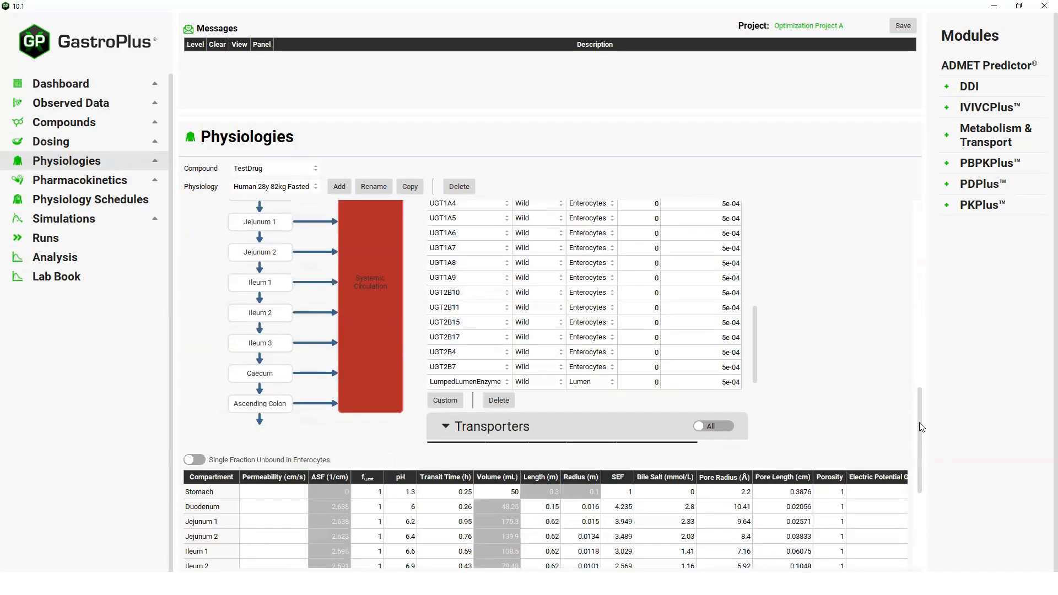
pyautogui.scroll(-2, 857, 396)
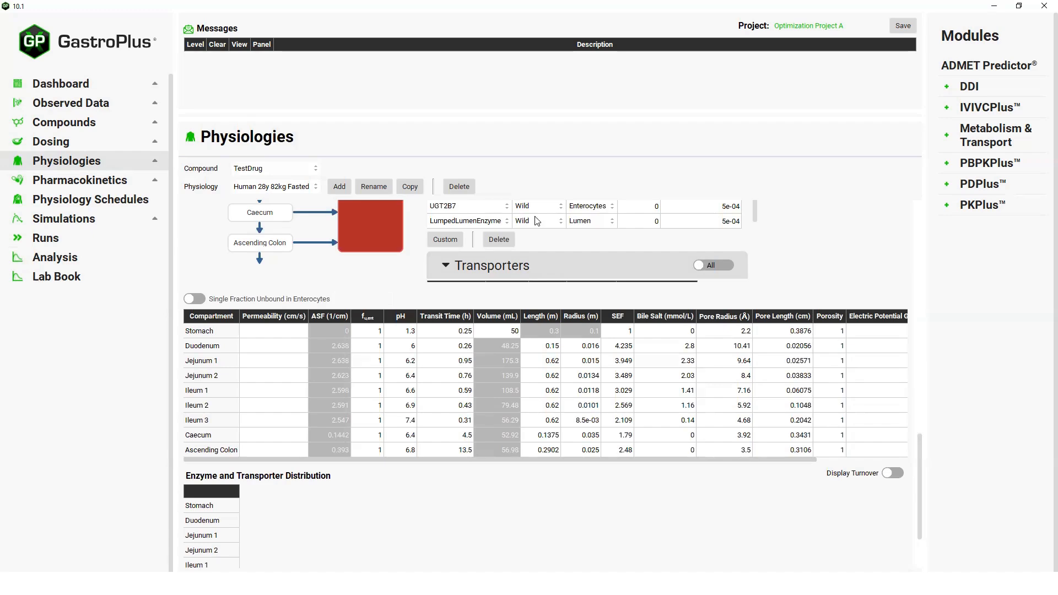
pyautogui.moveTo(920, 464); pyautogui.dragTo(917, 307)
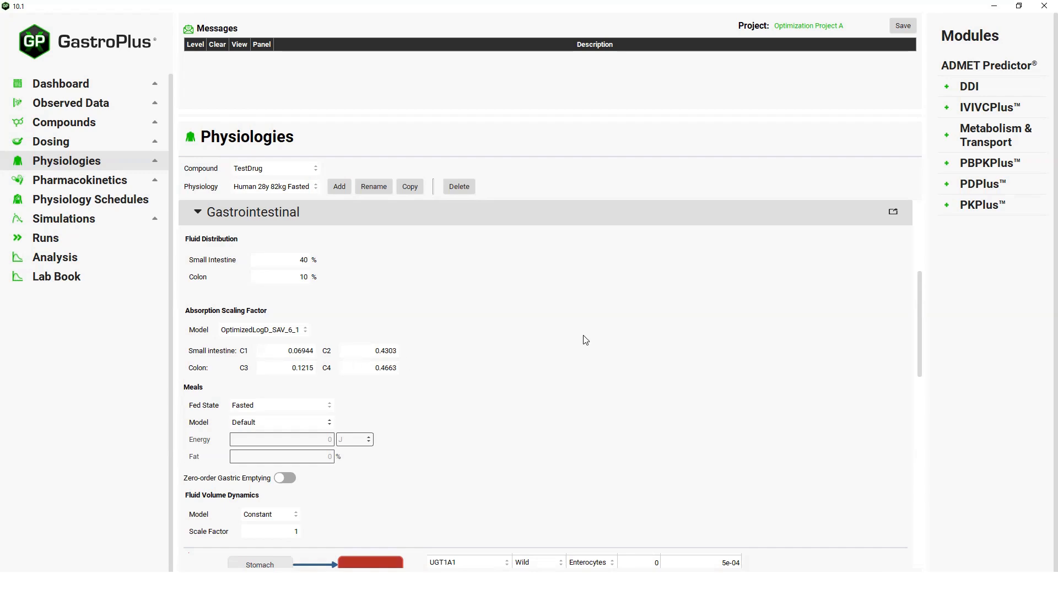
pyautogui.scroll(-4, 918, 320)
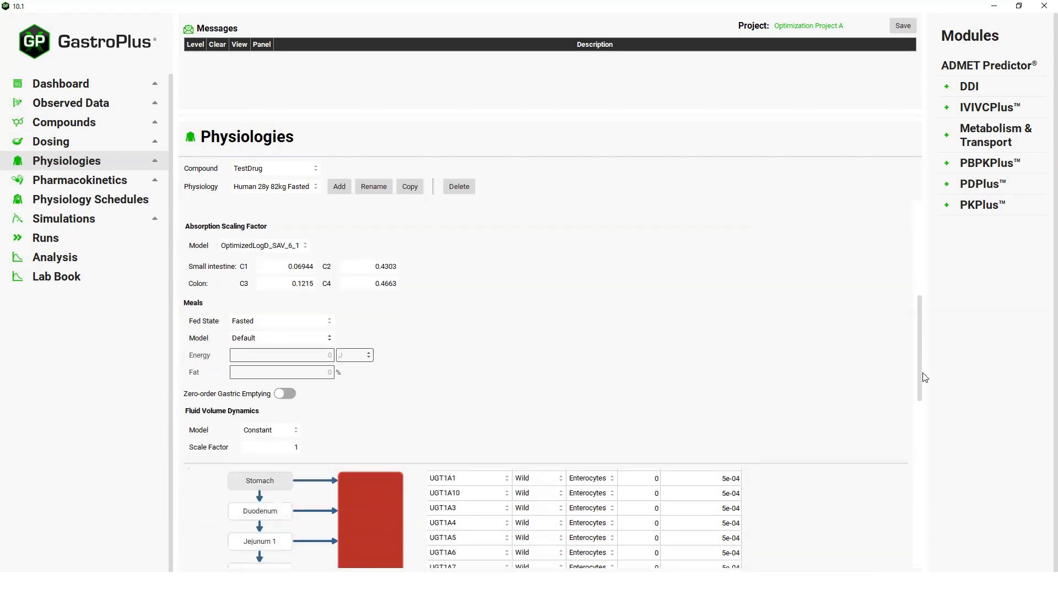
pyautogui.scroll(-7, 930, 430)
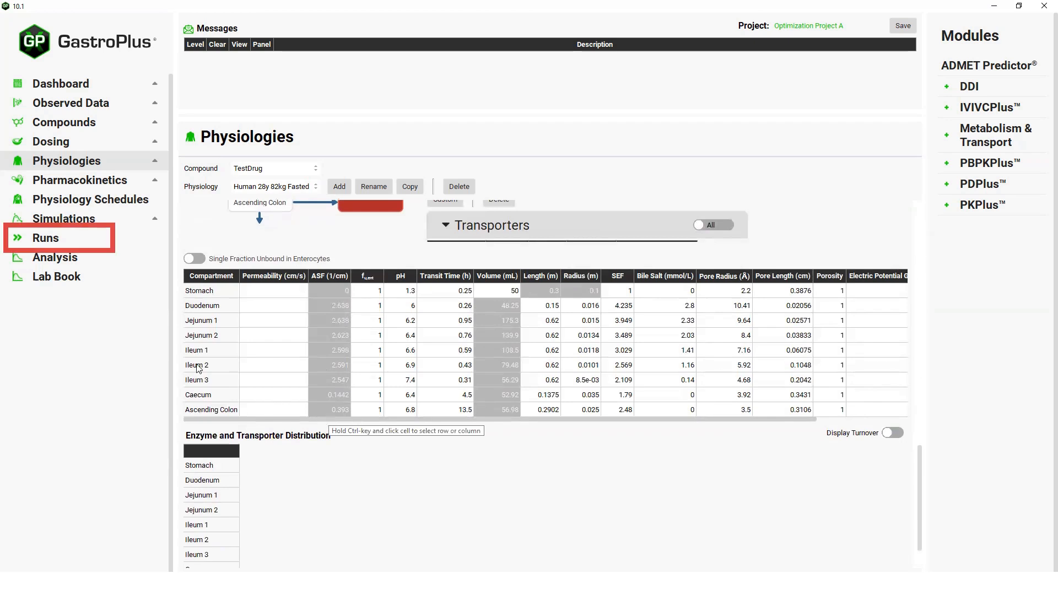
# - Add an Optimization run named "Optimize ASF" and include the TestDrug 100mg PO Tablet simulation in it
pyautogui.click(52, 241)
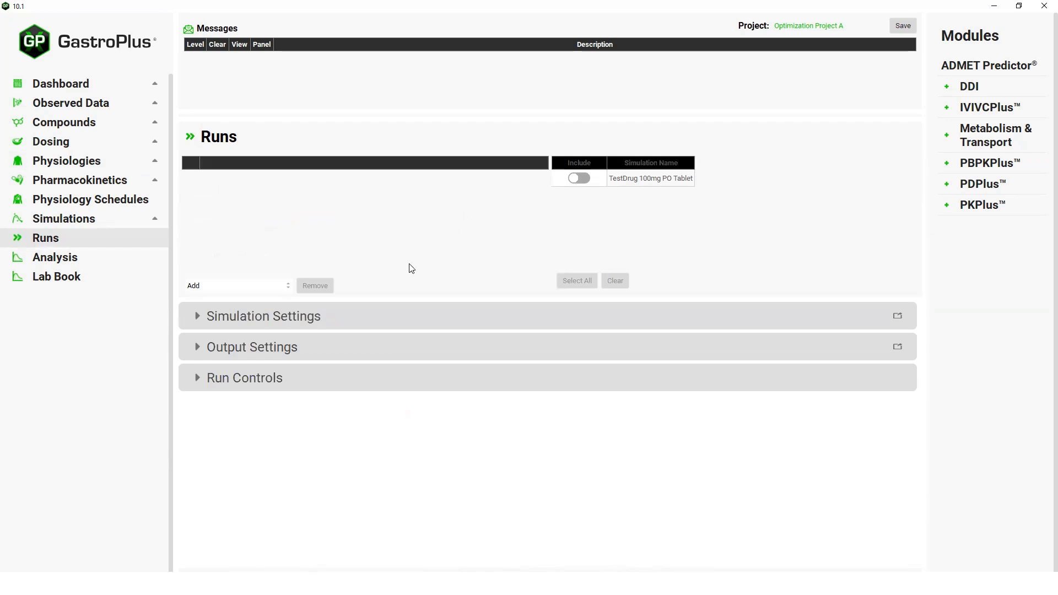
pyautogui.click(288, 287)
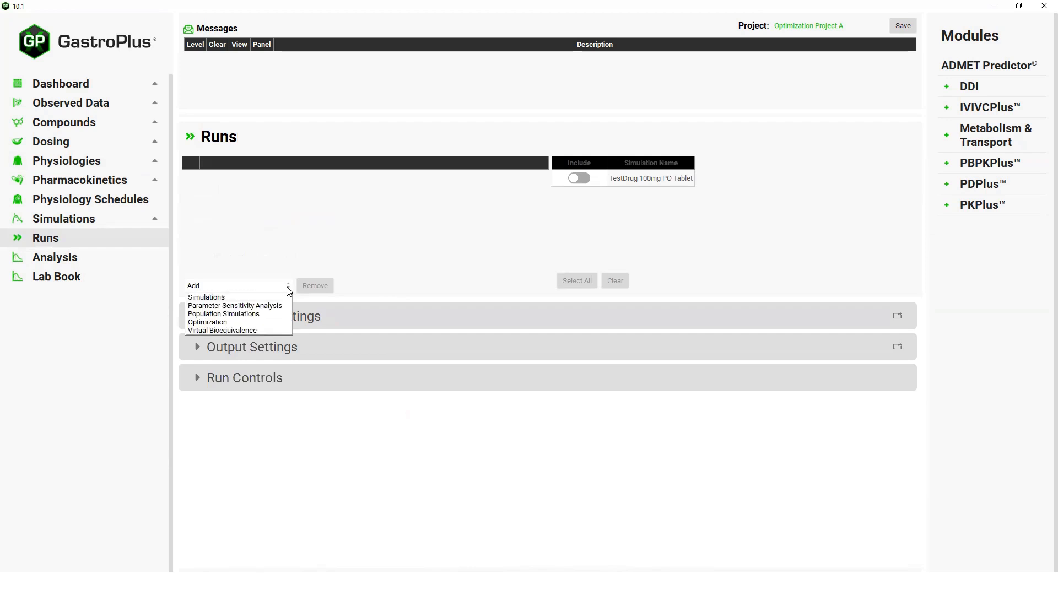
pyautogui.click(242, 323)
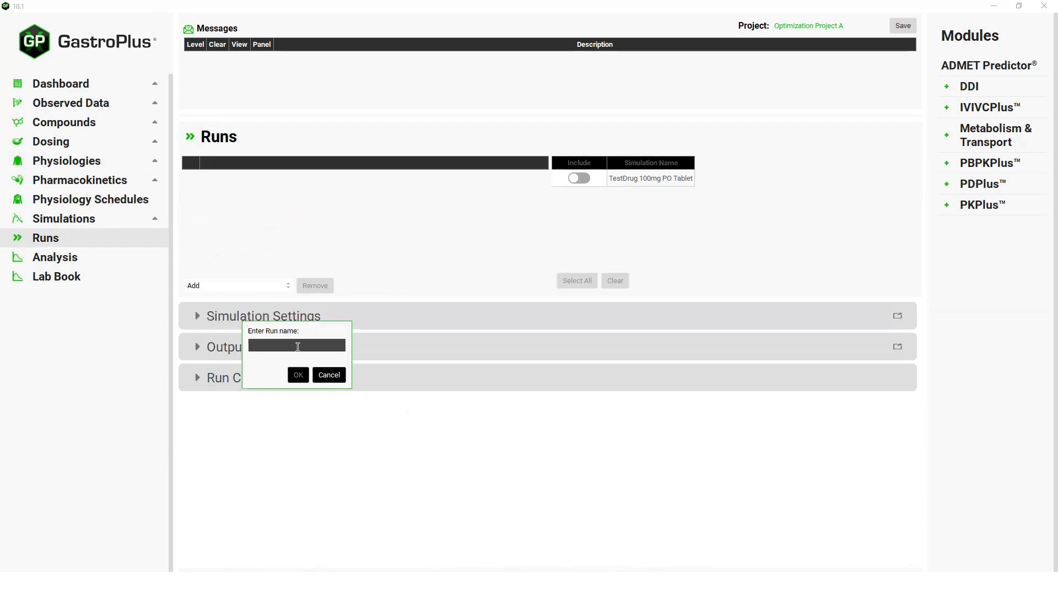
pyautogui.write('Optimize ASF')
pyautogui.click(298, 376)
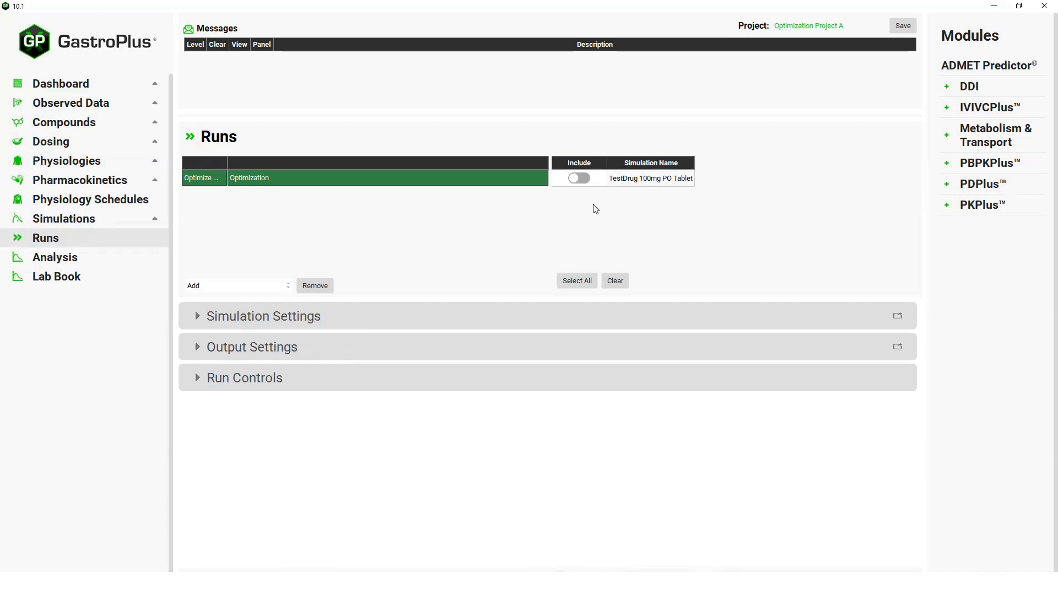
pyautogui.click(586, 177)
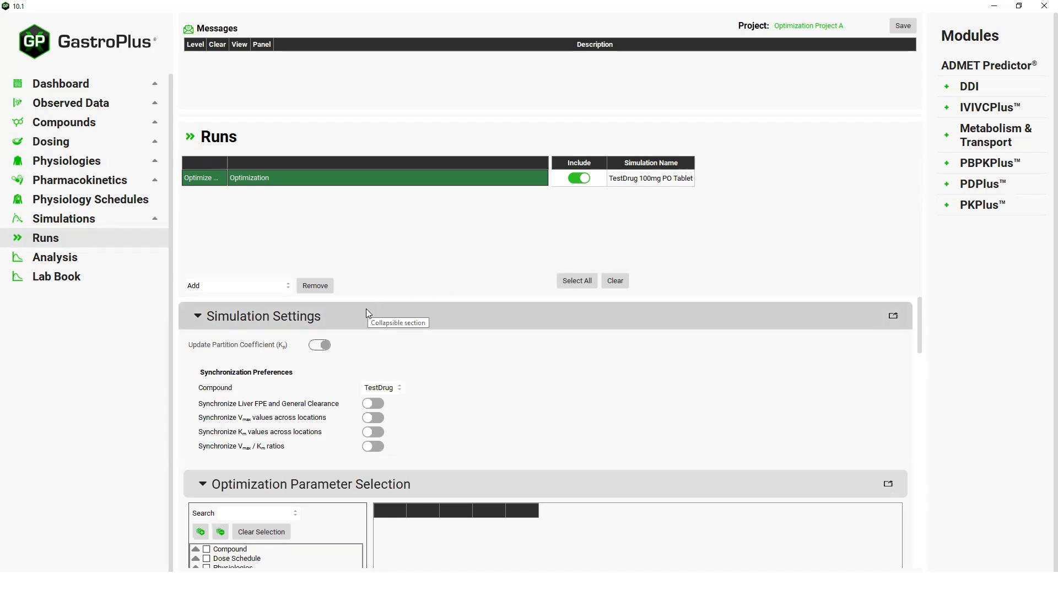
# - Search the optimization parameters for "OptimizedlogD" and select C1, C2, C3 and C4 of OptimizedLogD_SAV_6_1 for fitting
pyautogui.scroll(-3, 366, 308)
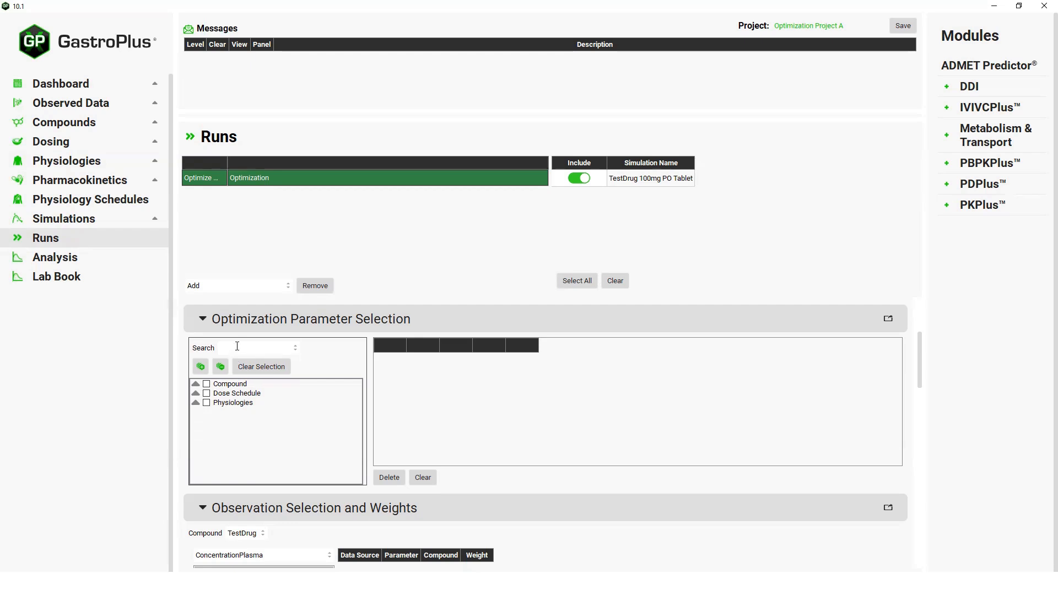
pyautogui.write('ptimizedlogD')
pyautogui.press('Return')
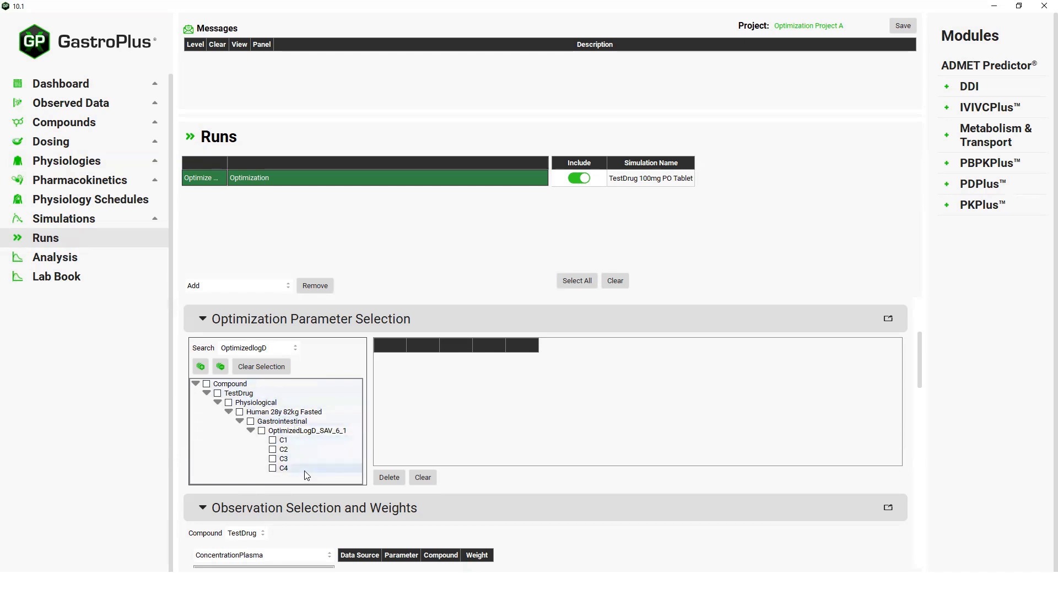
pyautogui.click(273, 440)
pyautogui.click(272, 459)
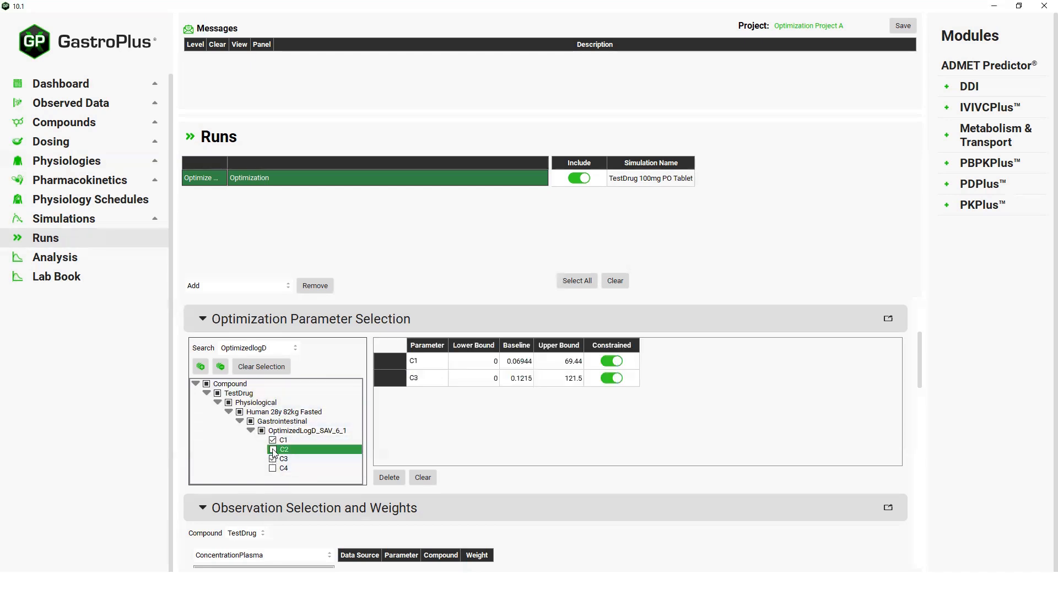
pyautogui.click(273, 450)
pyautogui.click(272, 469)
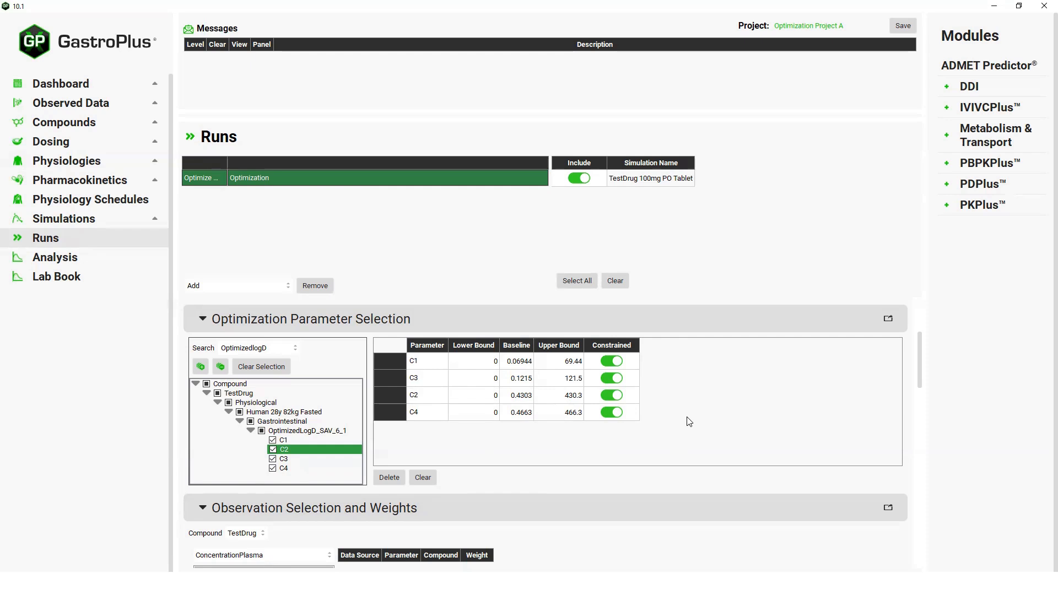
# - Select the Systemic Circulation plasma concentration of TestDrug as the observation to fit
pyautogui.scroll(-3, 689, 422)
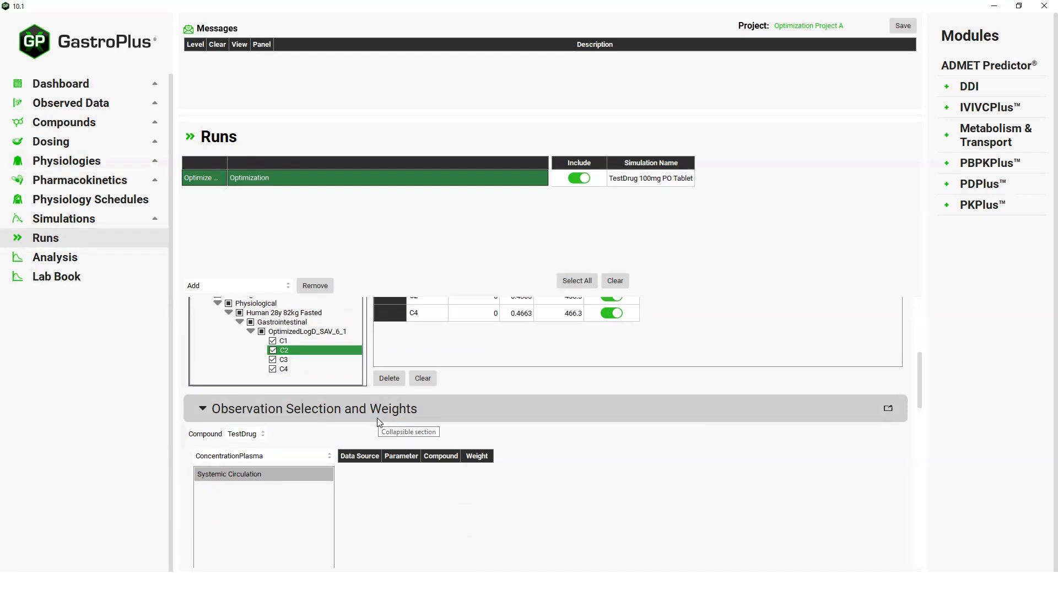
pyautogui.click(245, 477)
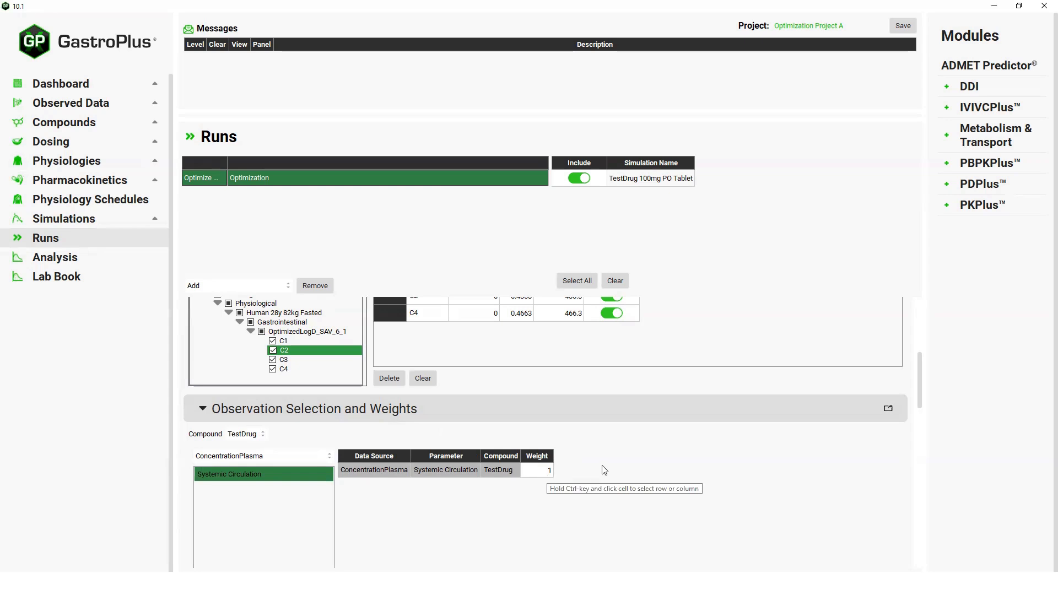
# - Start the Optimize ASF run and stop it at about iteration 20
pyautogui.scroll(-1, 605, 470)
pyautogui.scroll(-4, 605, 470)
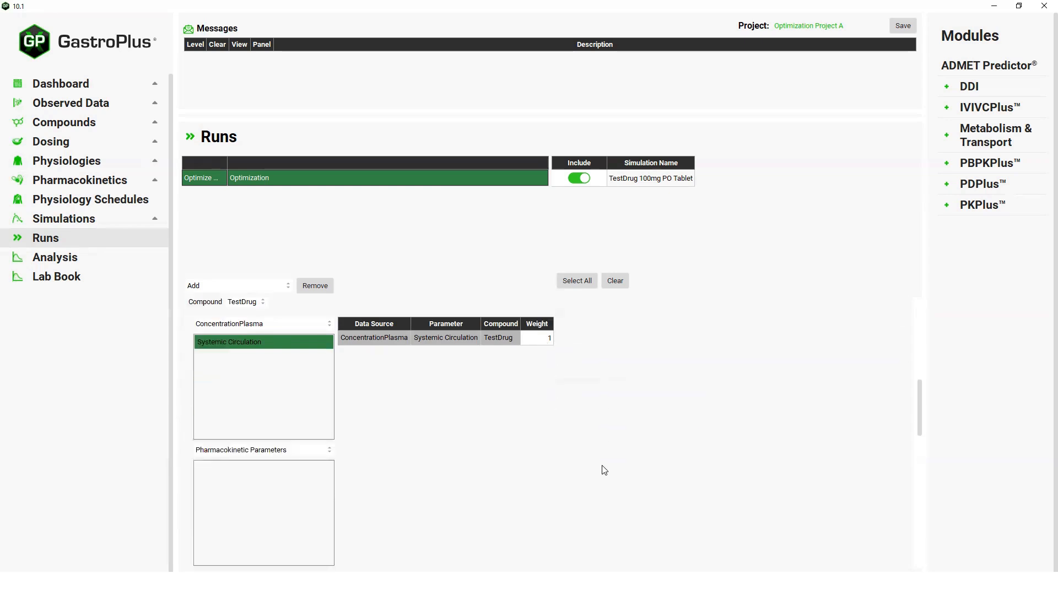
pyautogui.scroll(-1, 605, 470)
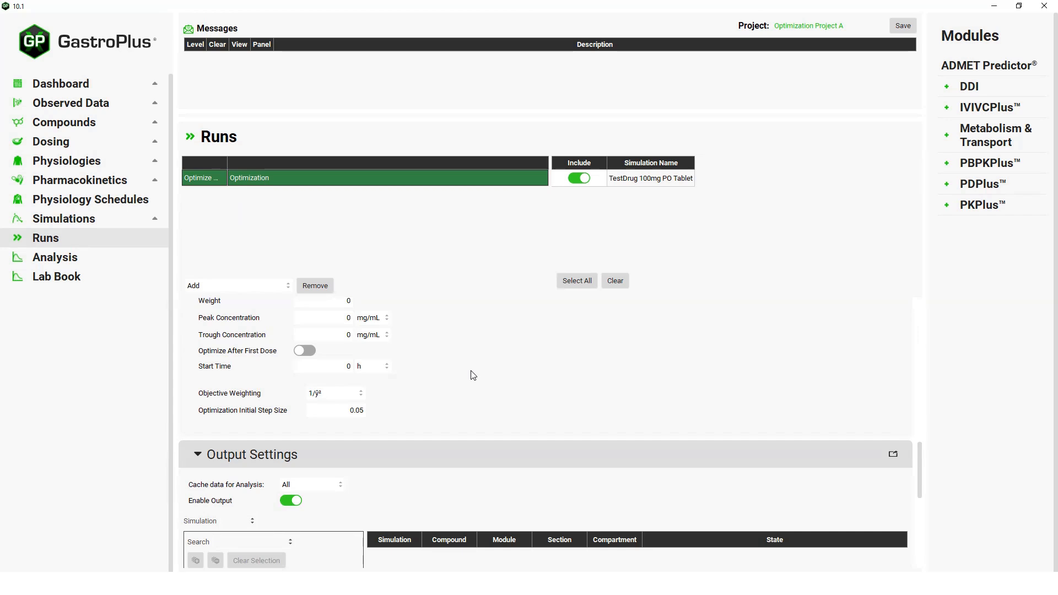
pyautogui.scroll(-5, 473, 375)
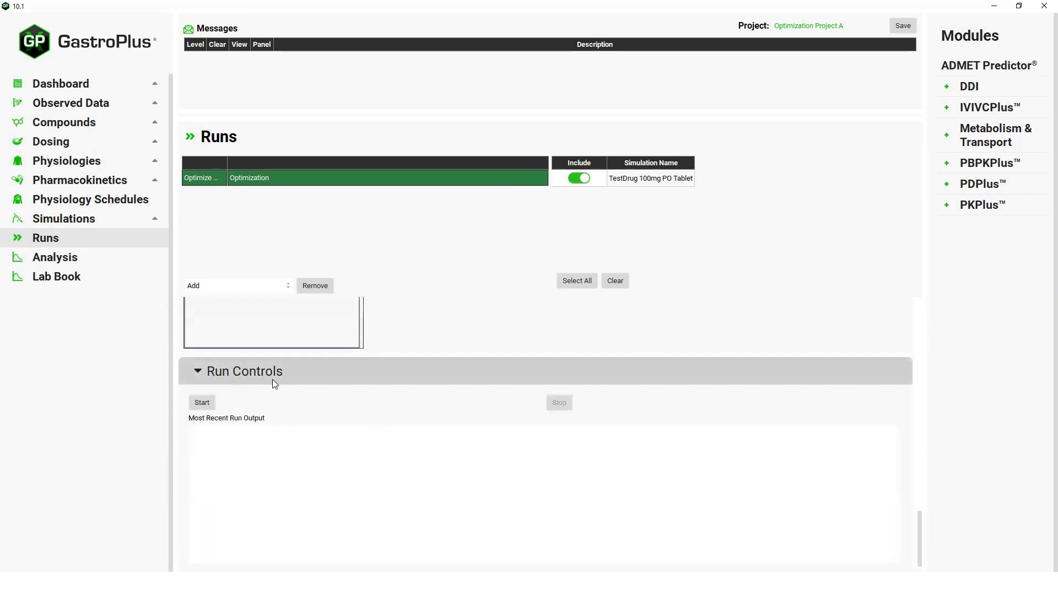
pyautogui.click(201, 403)
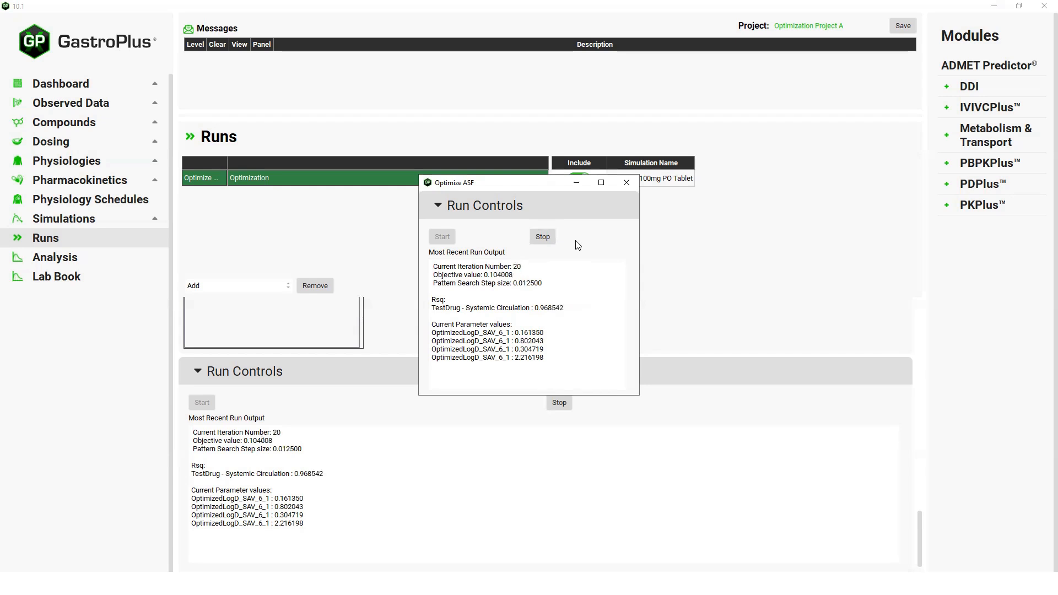
pyautogui.click(543, 237)
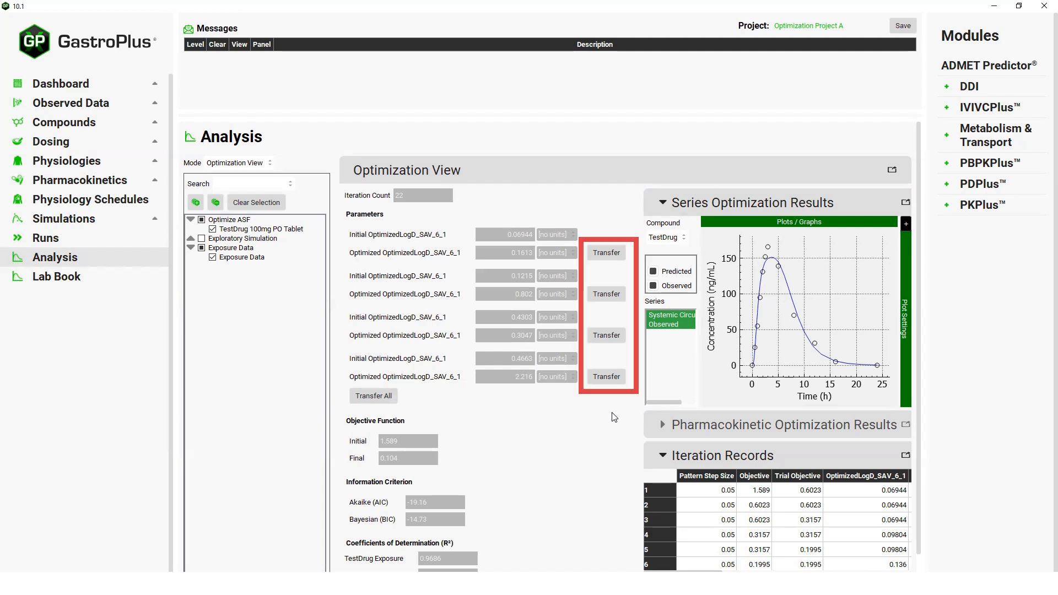
# - Transfer the four optimized OptimizedLogD_SAV_6_1 values individually from the optimization results to the model
pyautogui.click(607, 253)
pyautogui.click(608, 294)
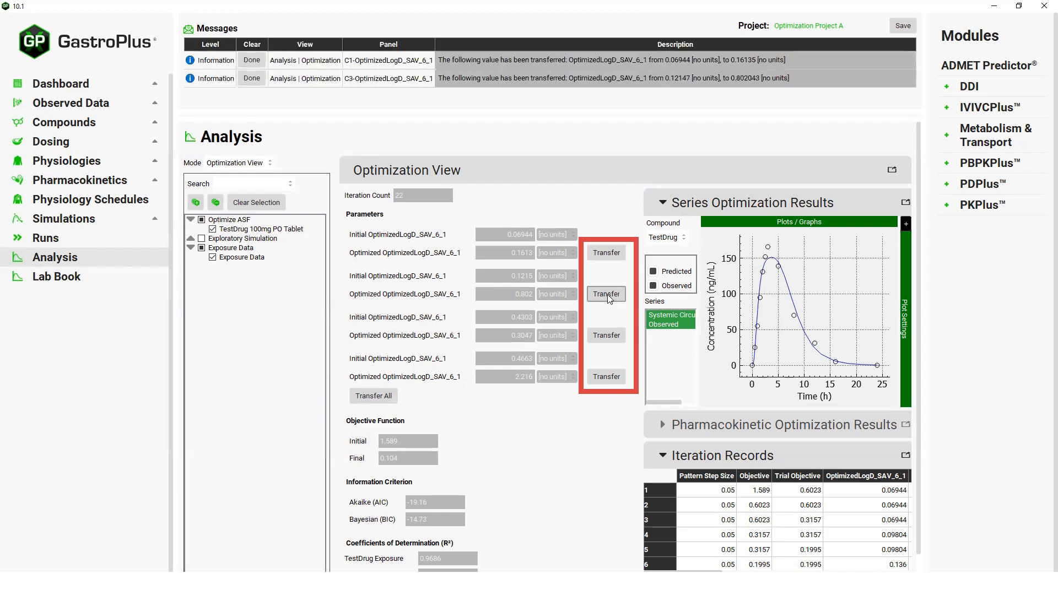
pyautogui.click(607, 336)
pyautogui.click(606, 377)
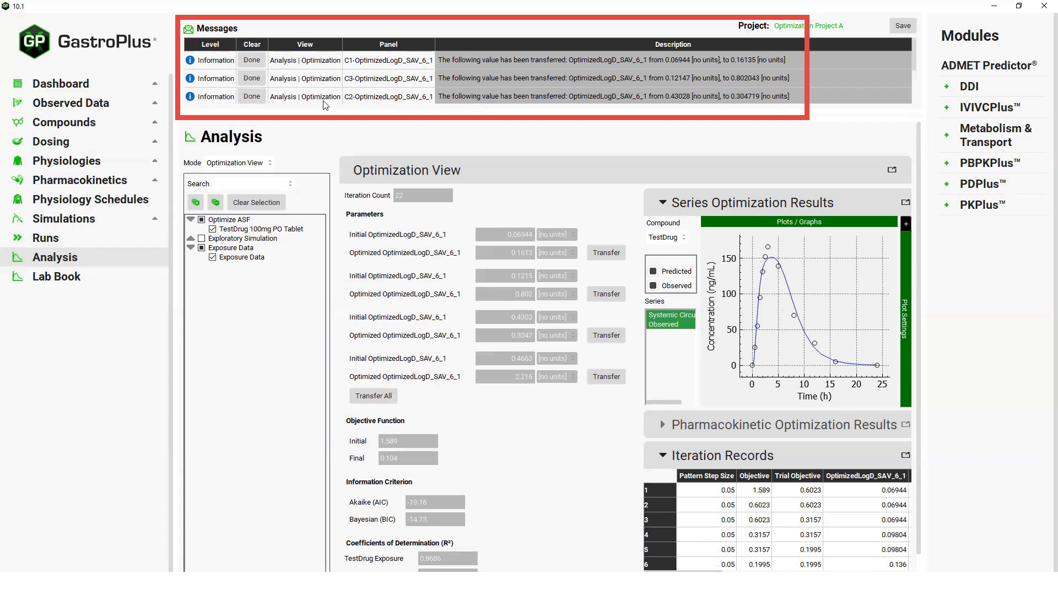
# - Clear the four value-transfer notifications from the message list
pyautogui.click(255, 62)
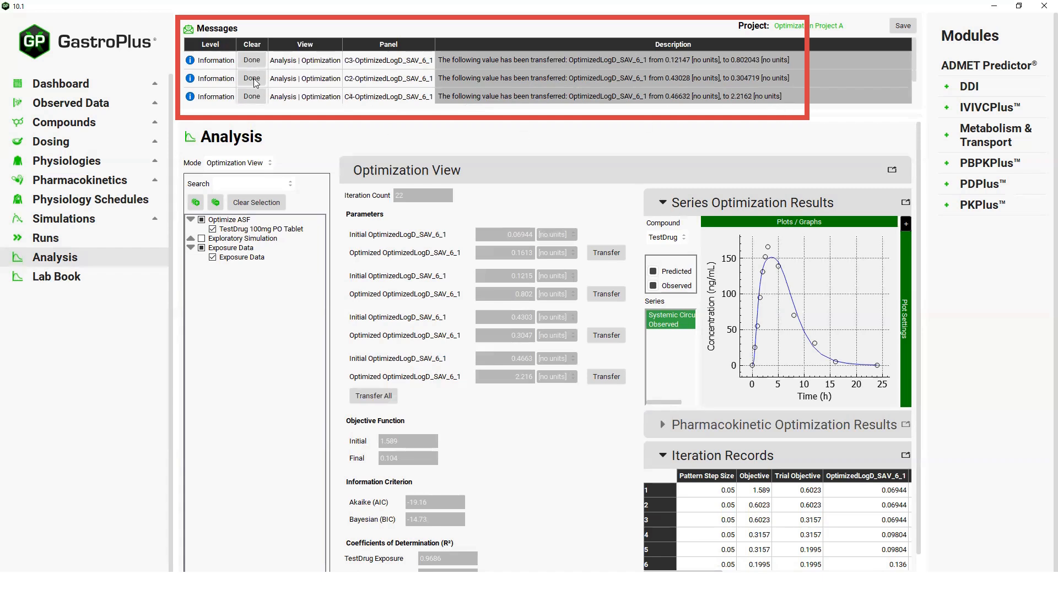
pyautogui.click(256, 62)
pyautogui.click(255, 63)
pyautogui.click(254, 62)
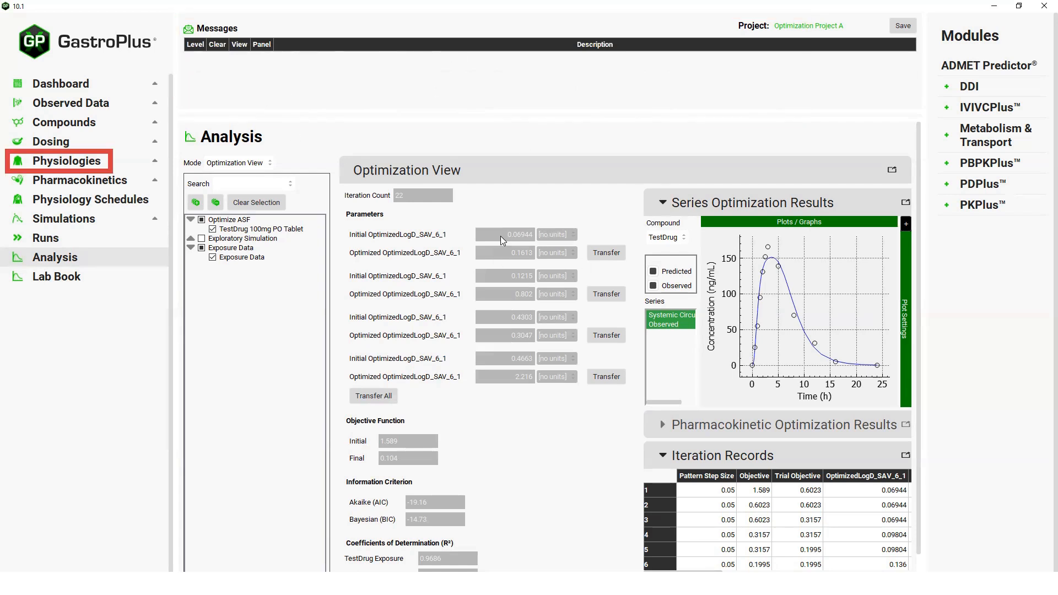
# - Check the compartment ASF values and the C1–C4 absorption scaling coefficients in the physiology against the optimization results
pyautogui.click(83, 162)
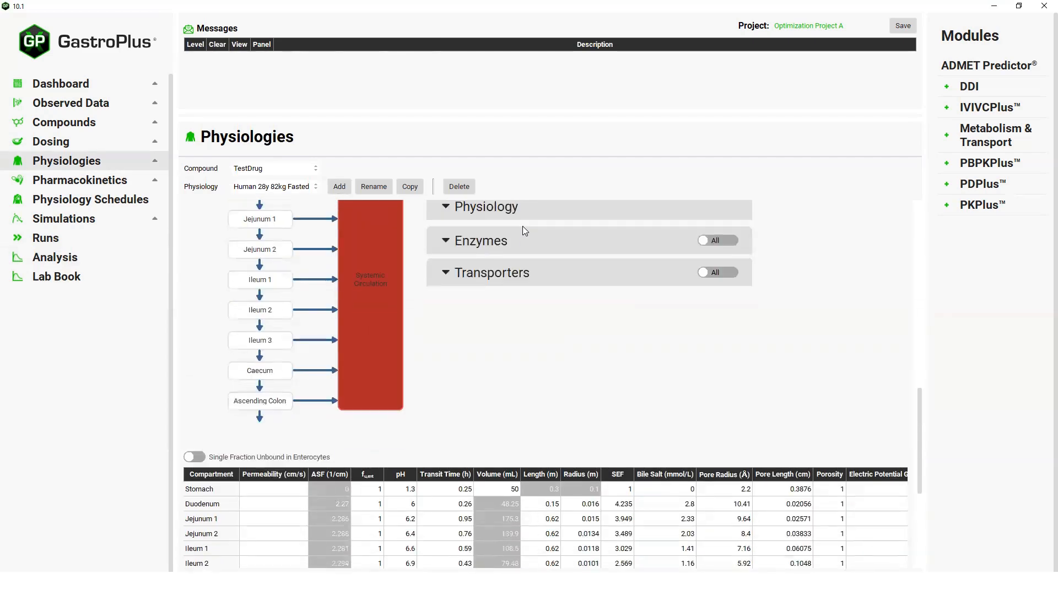
pyautogui.scroll(-3, 524, 228)
pyautogui.scroll(-1, 524, 227)
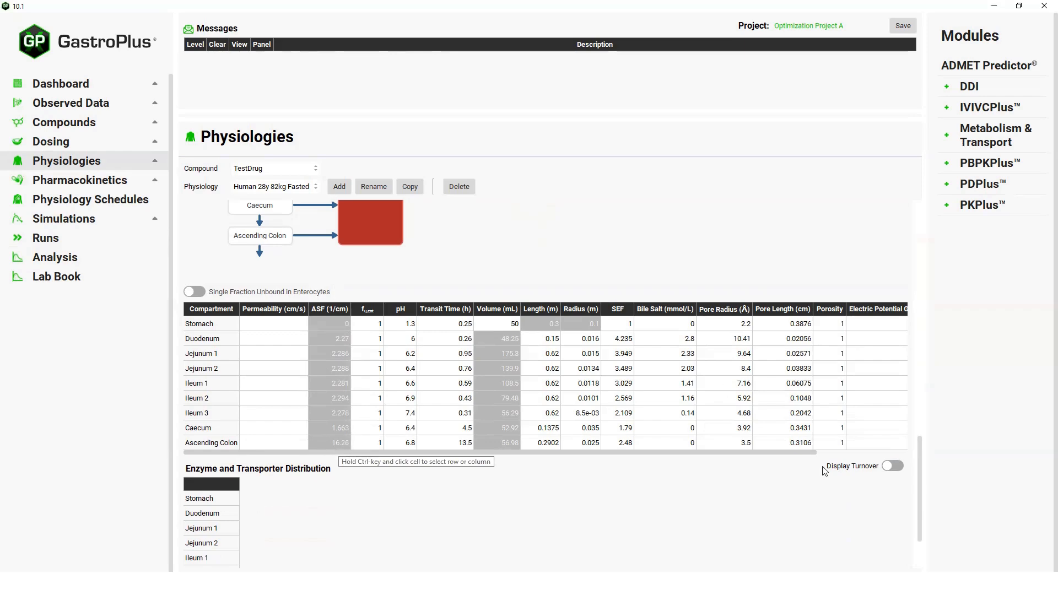
pyautogui.moveTo(919, 474); pyautogui.dragTo(921, 324)
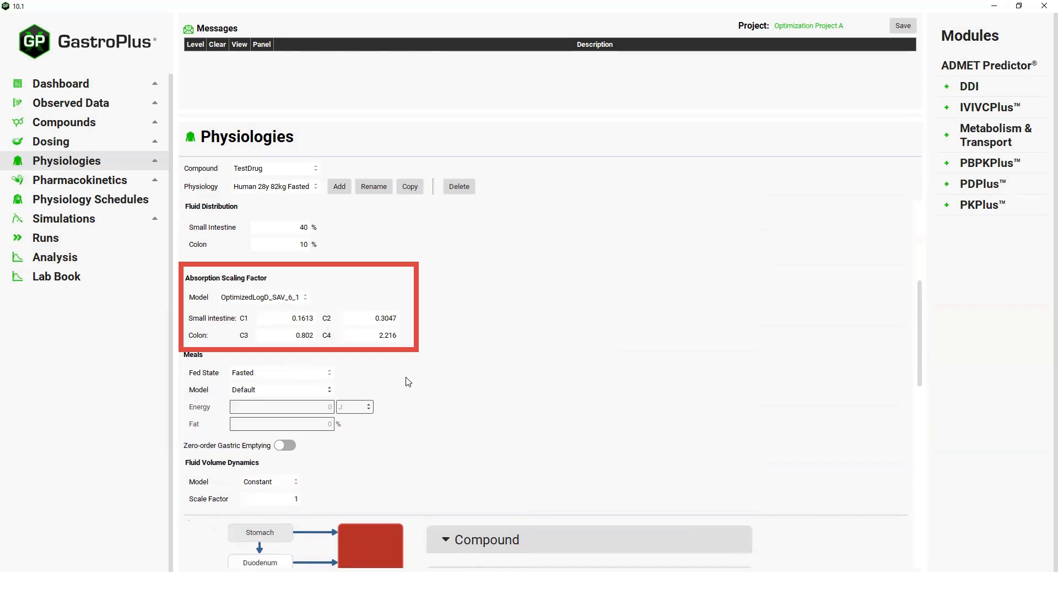
# - Rerun the TestDrug 100mg PO Tablet simulation with the optimized coefficients and view its CpTime and Regional Absorption plots
pyautogui.click(79, 219)
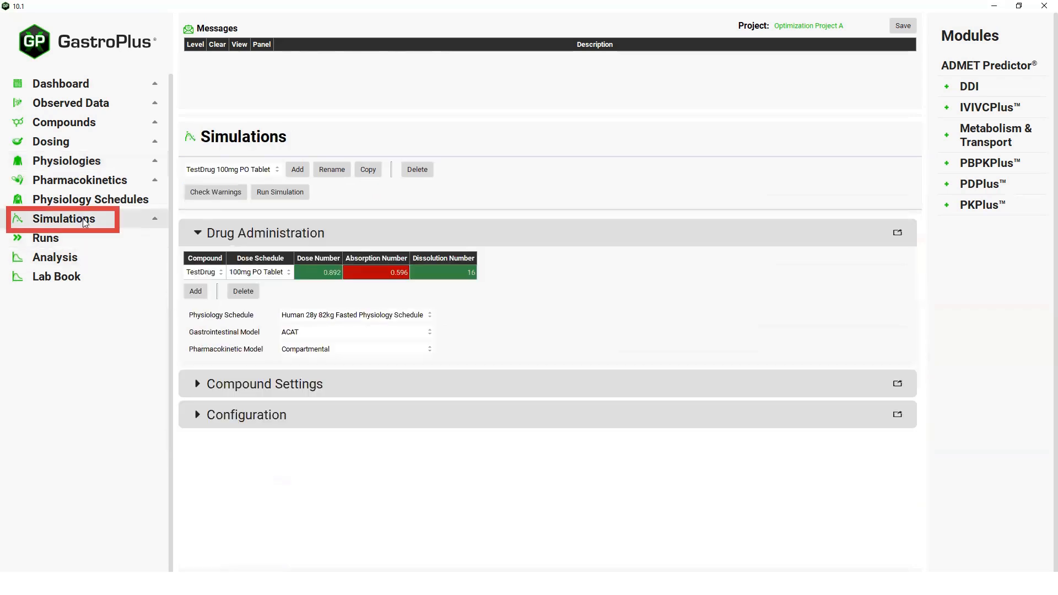
pyautogui.click(292, 192)
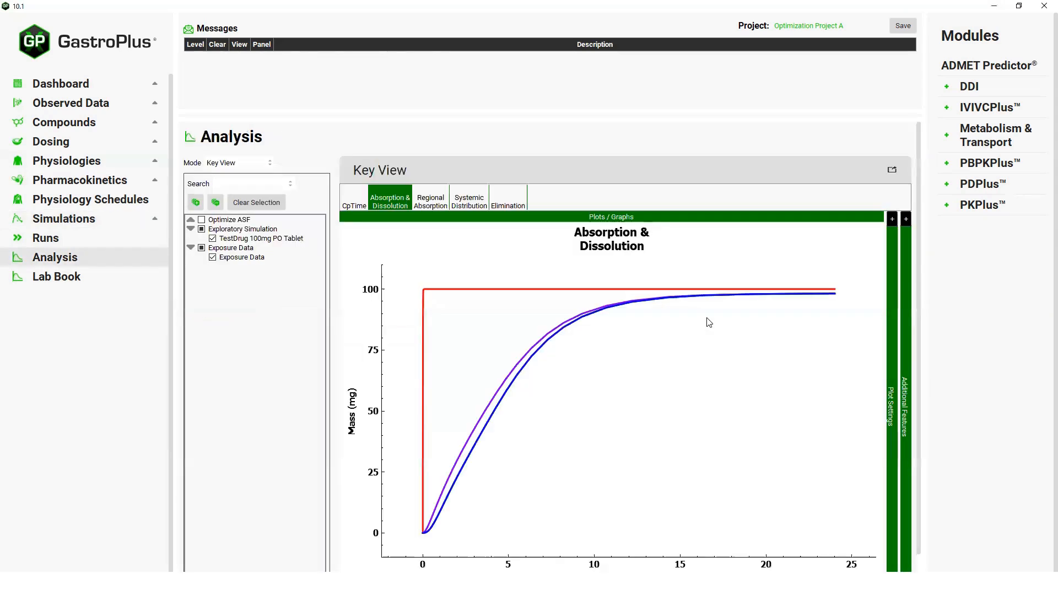
pyautogui.click(348, 204)
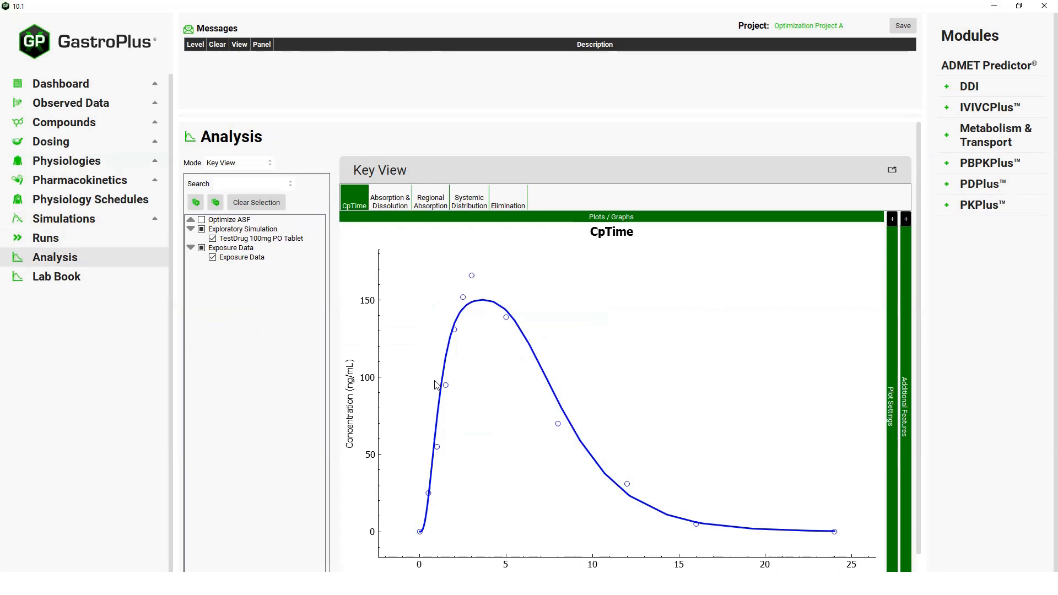
pyautogui.click(428, 205)
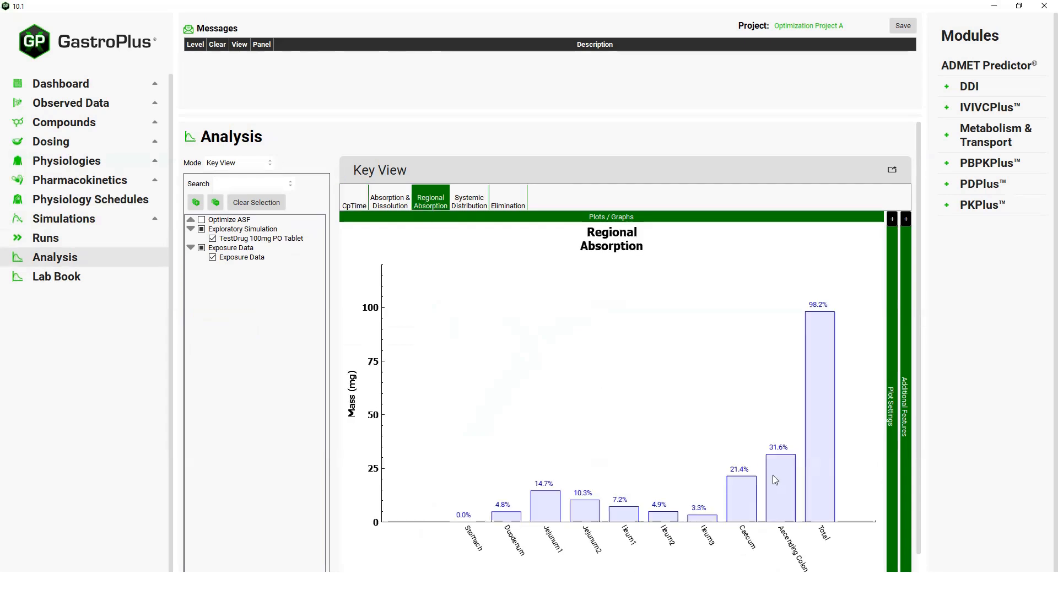